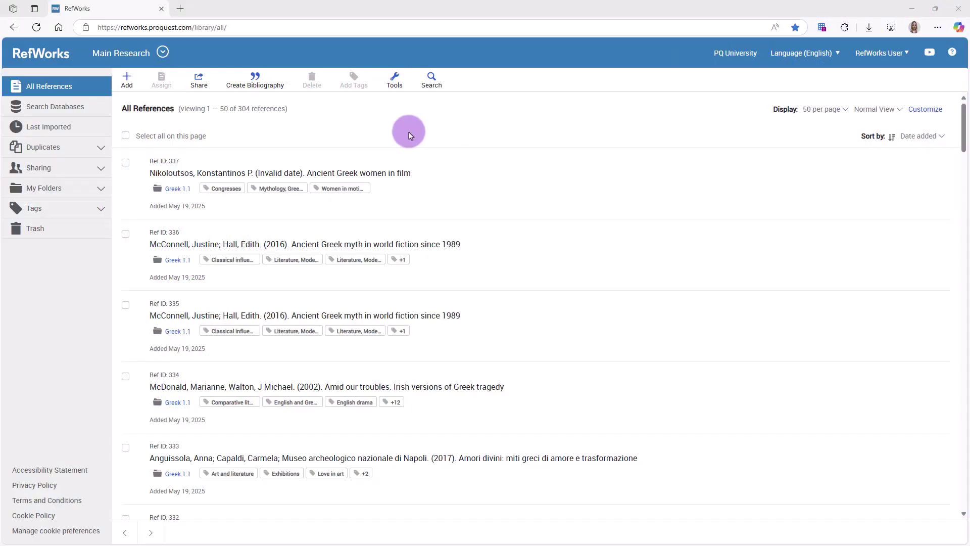
Open RefWorks' Extensions & add-ons page from the Tools menu
click(396, 83)
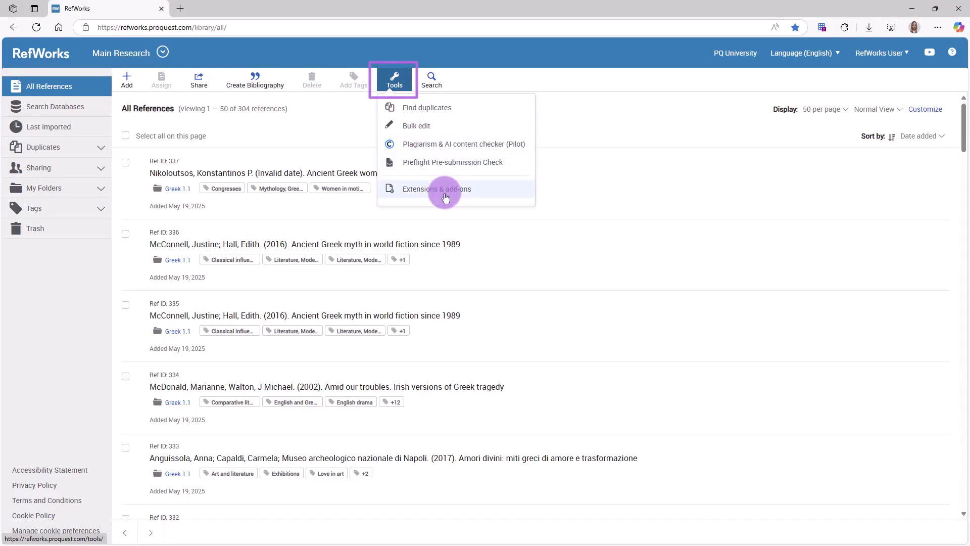
click(446, 197)
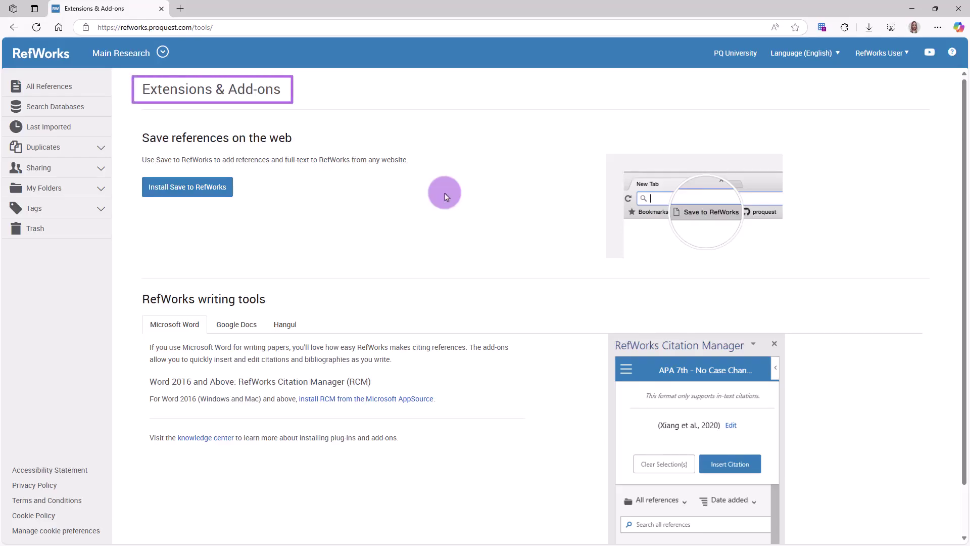
Open the RefWorks Citation Manager Marketplace listing from the Google Docs writing-tool tab's Get the Add-on link
click(249, 330)
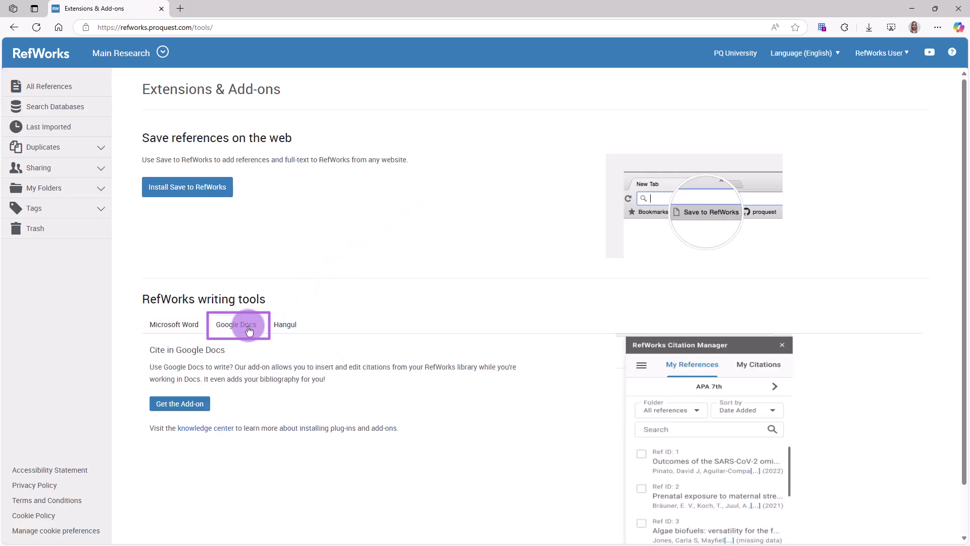
click(197, 411)
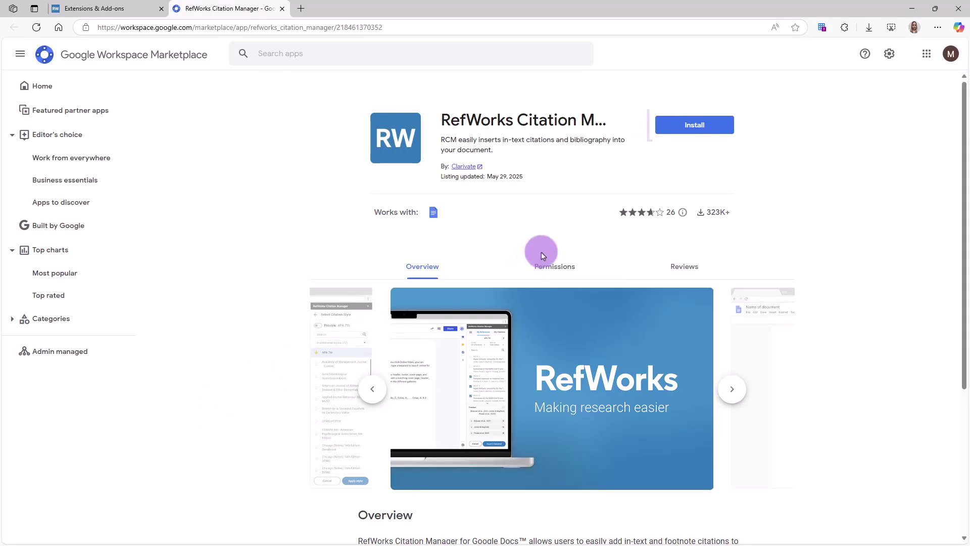
Search the Google Workspace Marketplace home page for 'RCM'
click(701, 130)
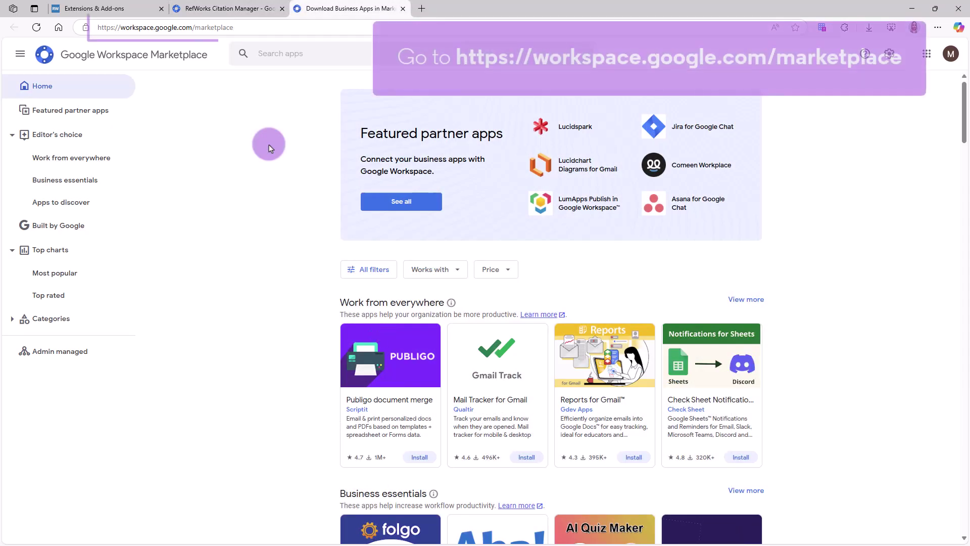
click(323, 54)
text(RCM)
key(Return)
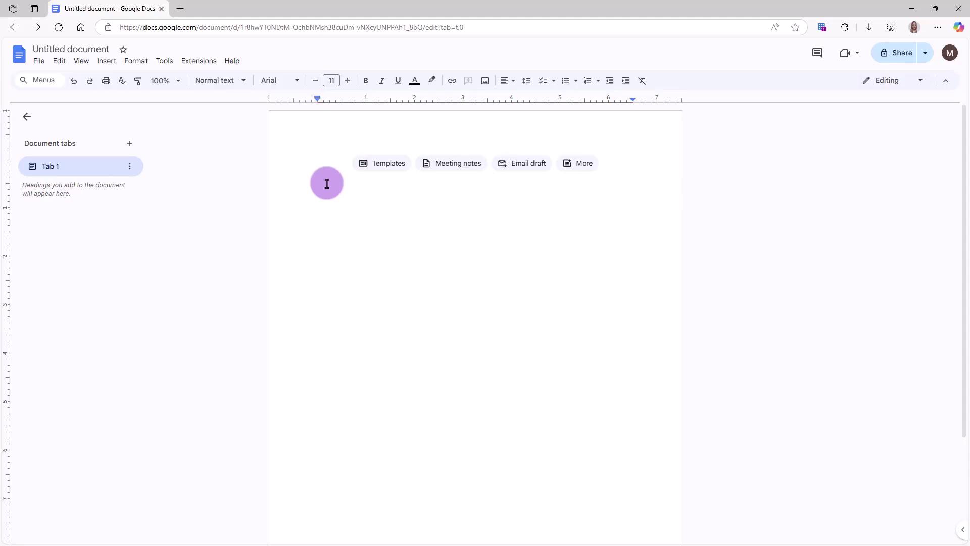
Search Get add-ons for 'RCM' and install RefWorks Citation Manager, granting the requested permission
click(198, 61)
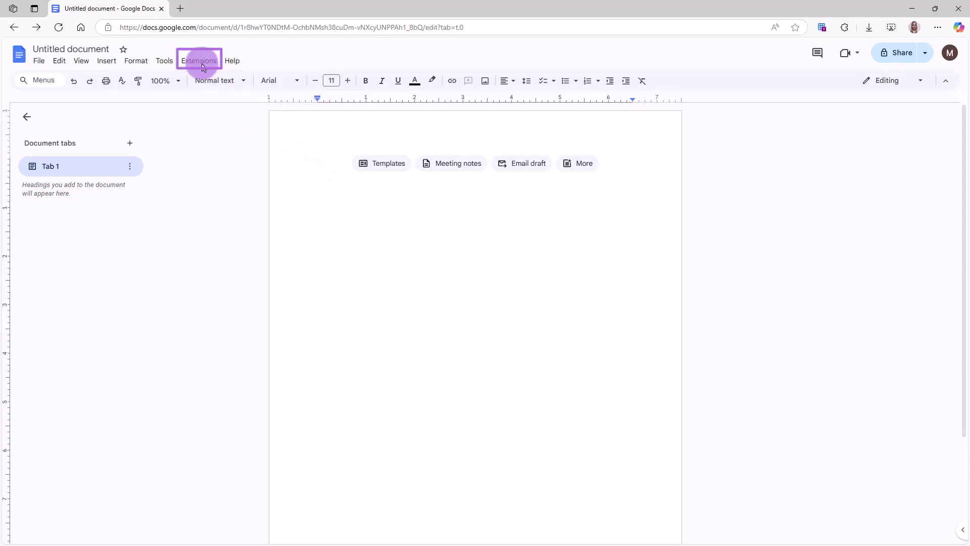
click(227, 80)
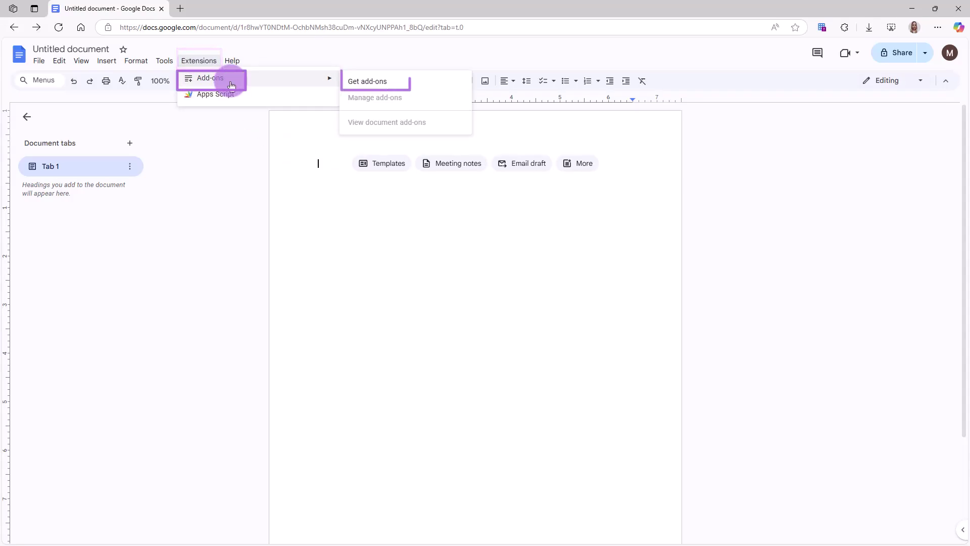
click(371, 82)
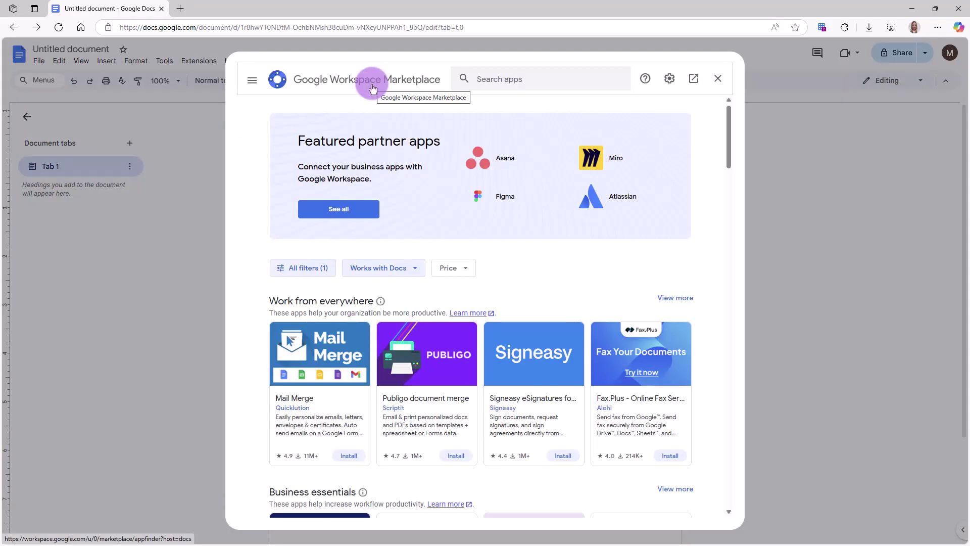
click(512, 79)
text(RCM)
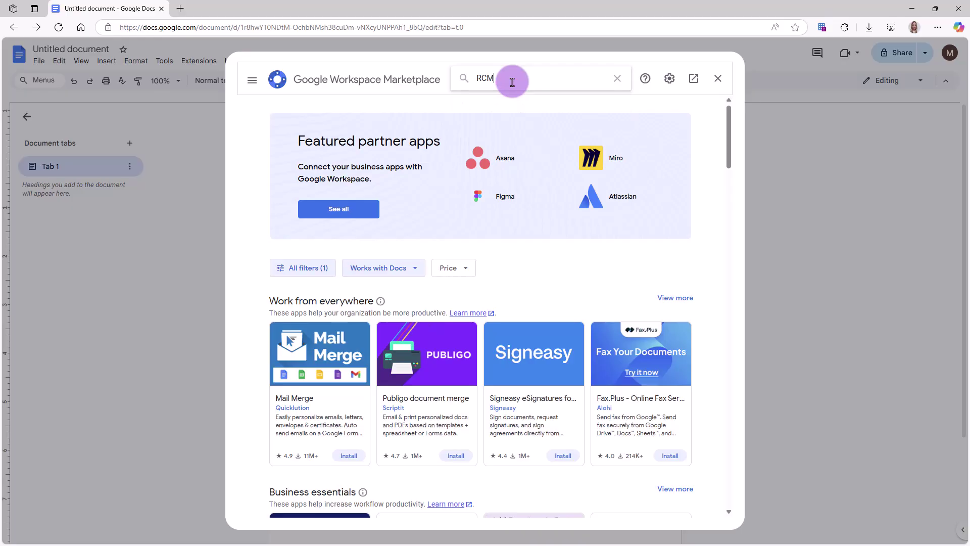
key(Return)
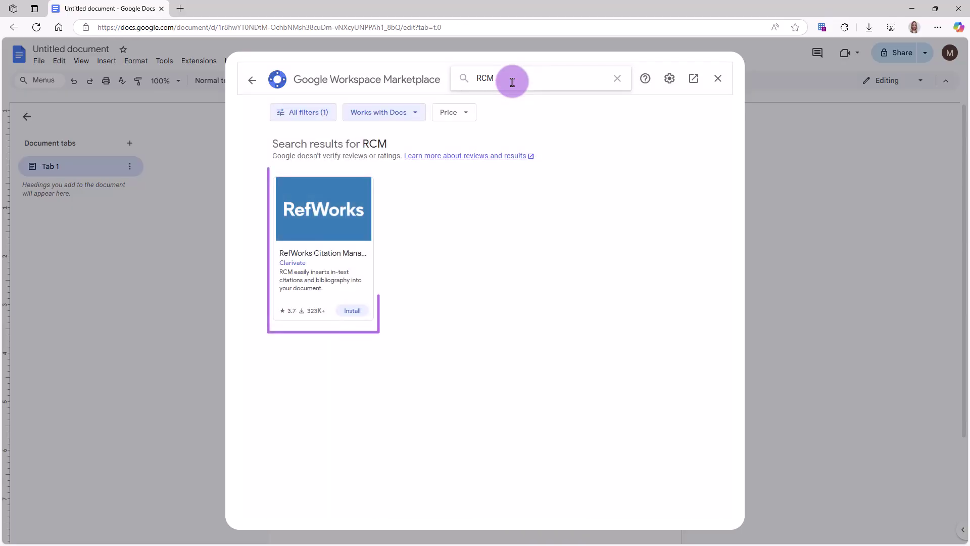
click(359, 314)
click(554, 349)
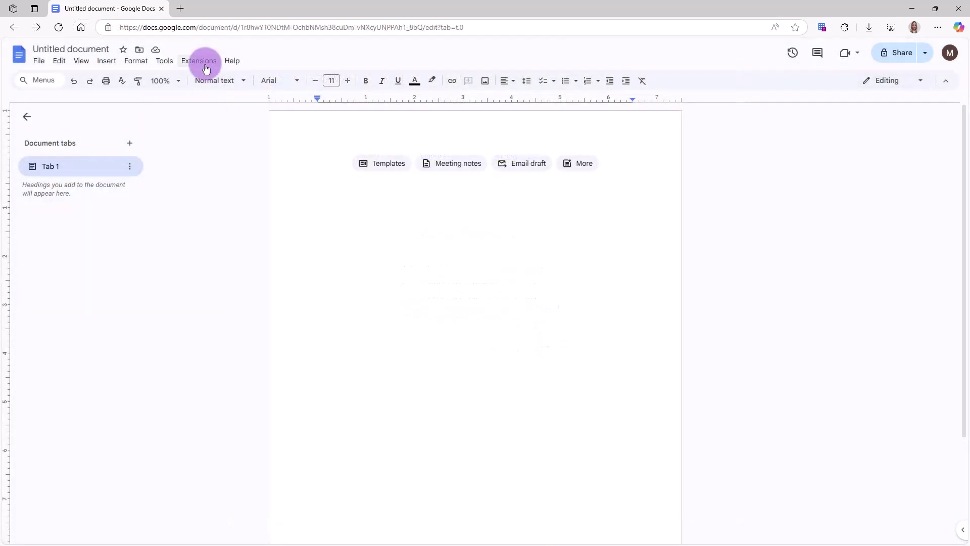
Refresh the document and reopen Extensions > RefWorks Citation Manager until Manage citations is offered
click(207, 69)
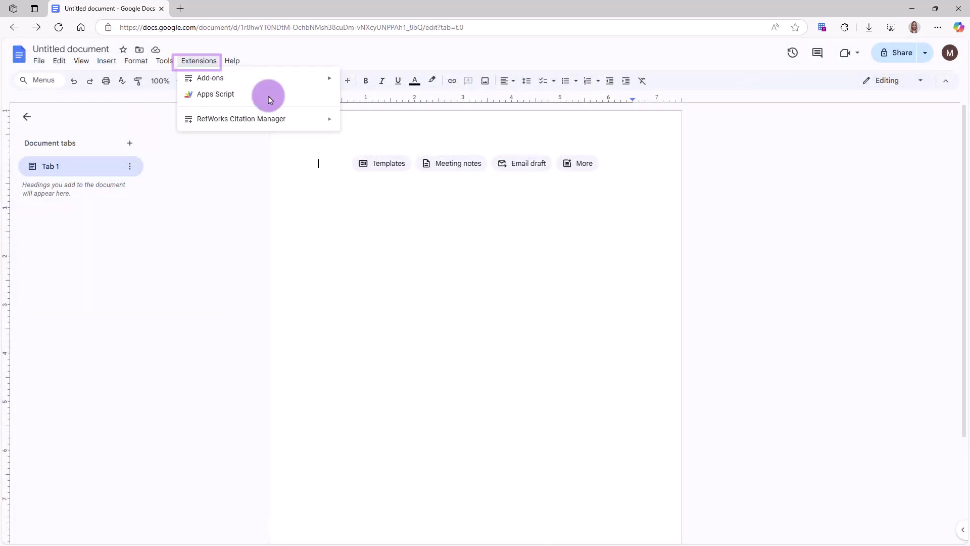
click(318, 123)
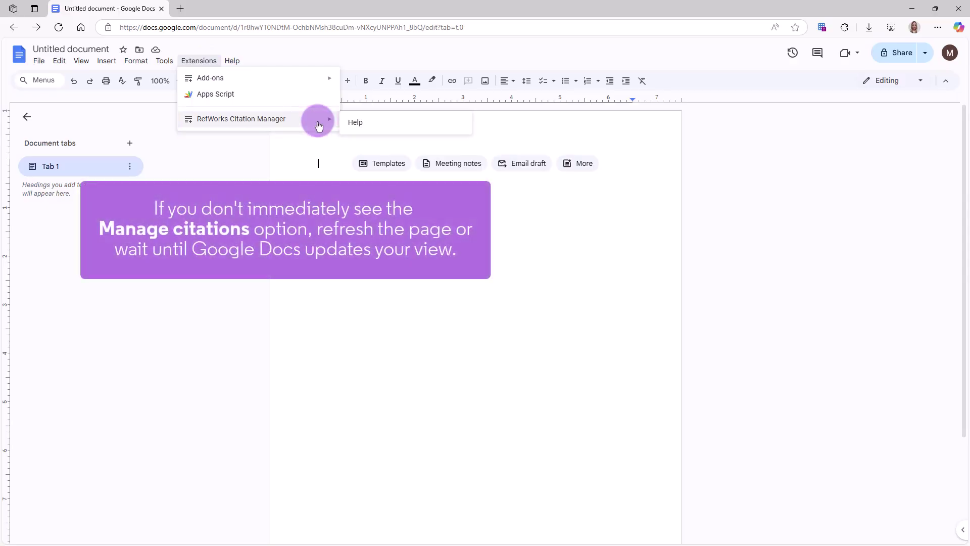
click(191, 57)
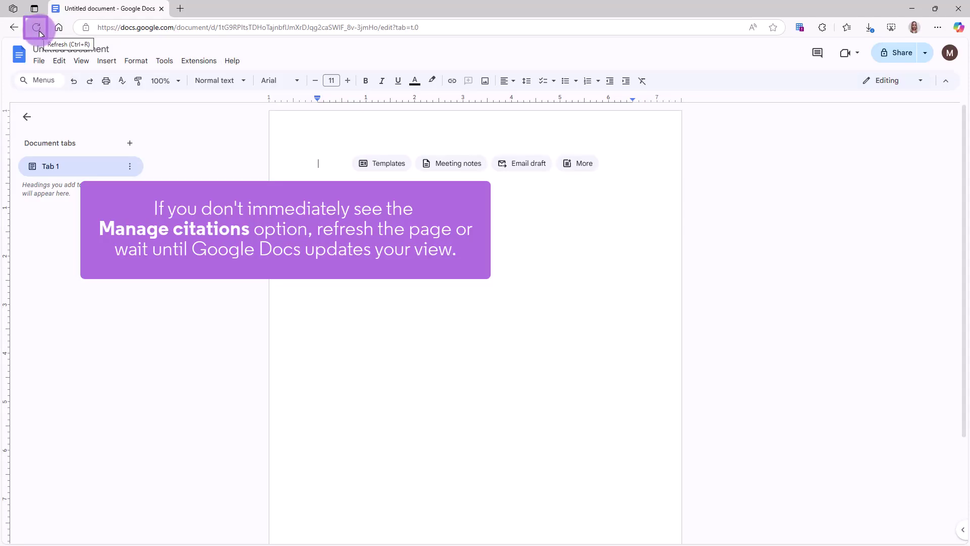
click(198, 61)
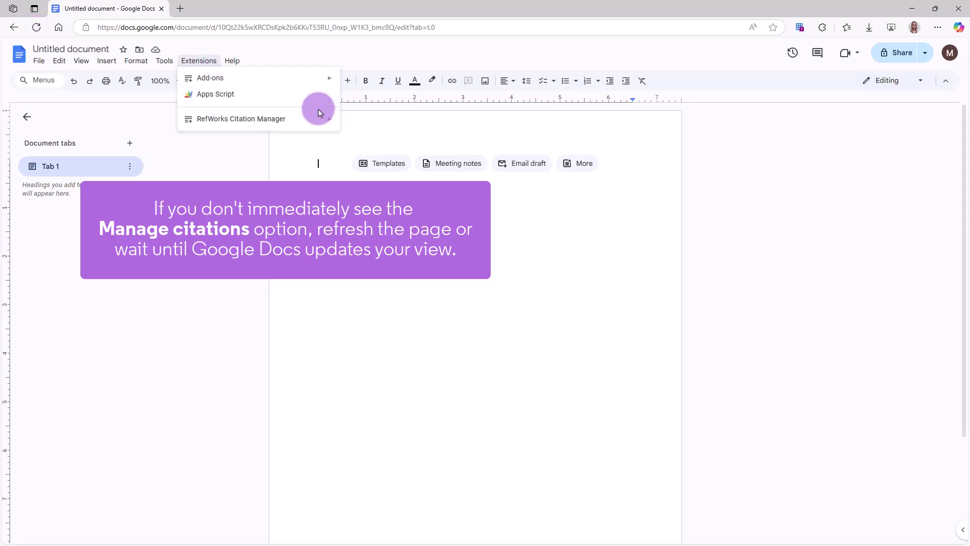
mouse_move(320, 112)
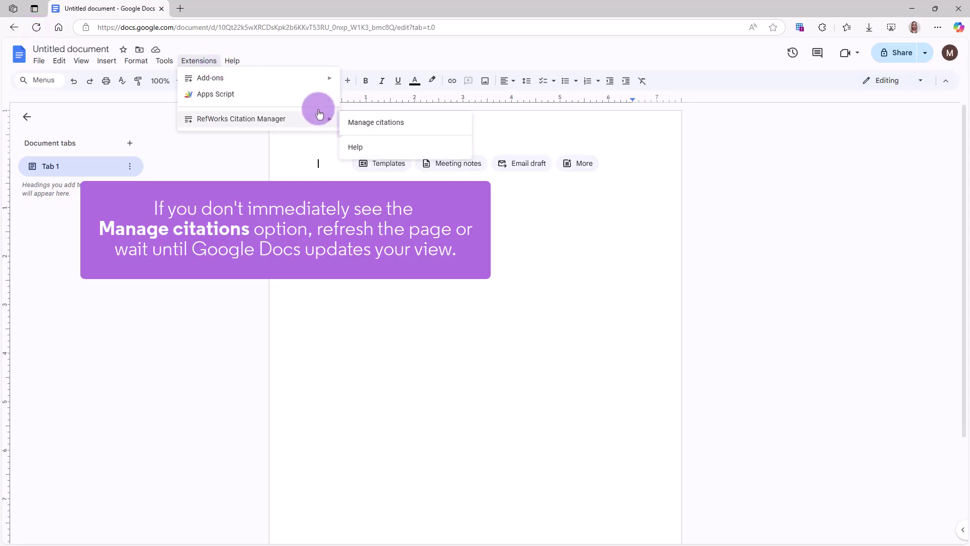
Open Manage citations and check the institution login list in the RefWorks sign-in form
click(423, 133)
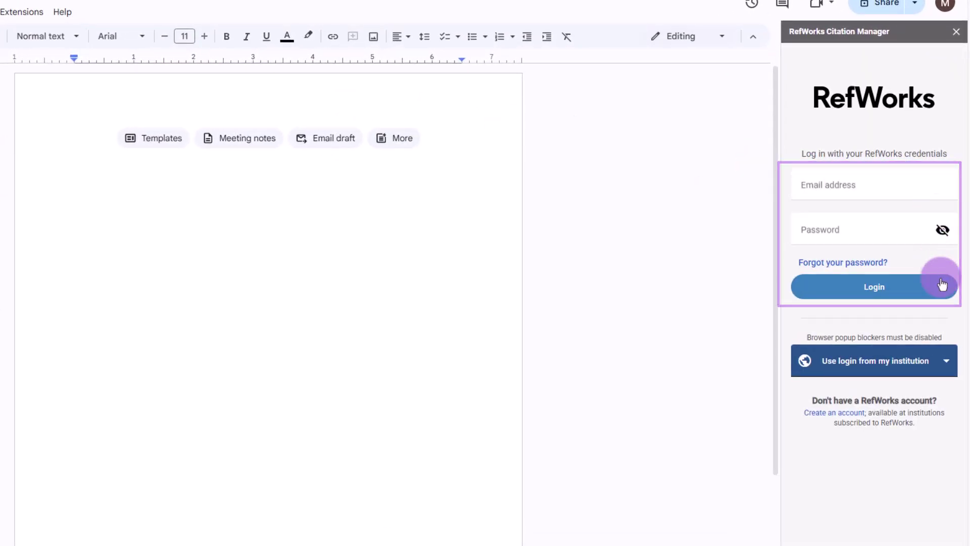
click(947, 365)
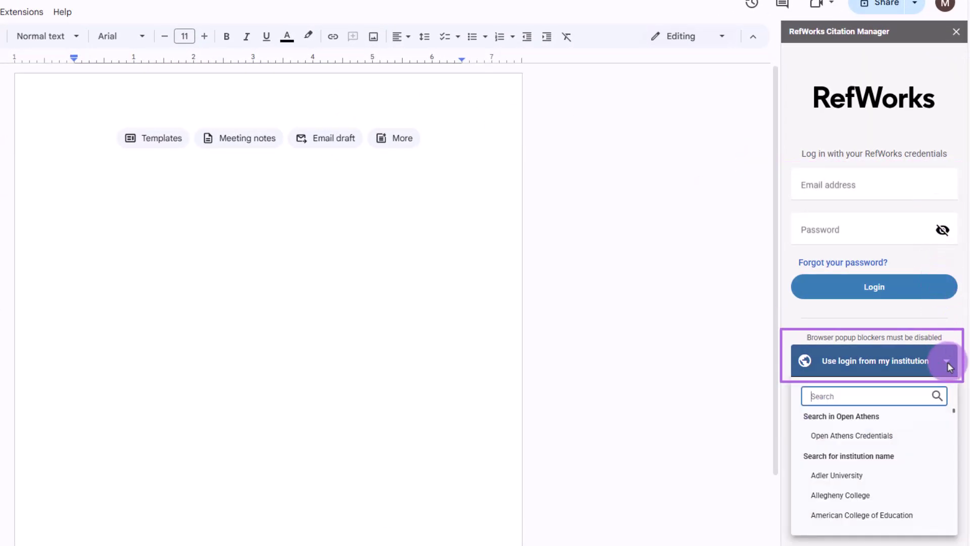
click(948, 364)
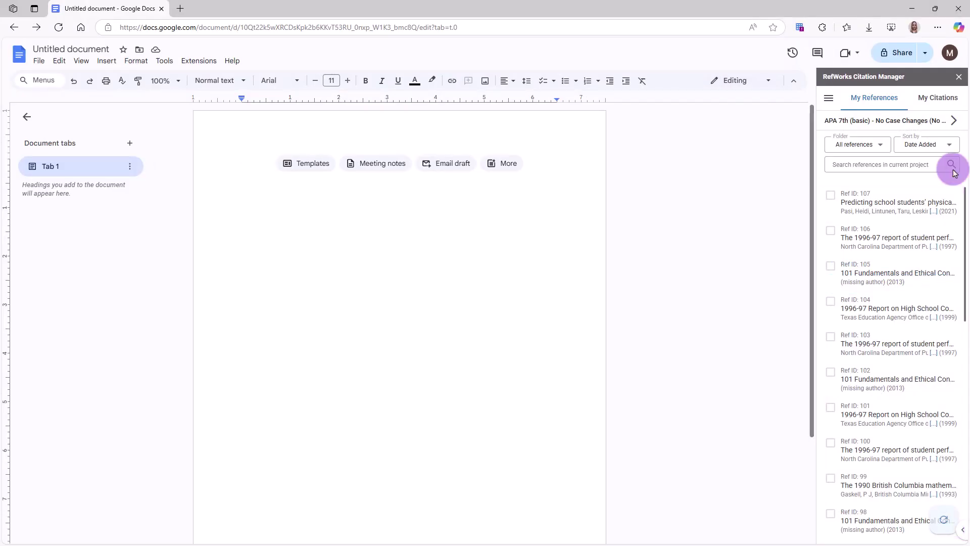
Switch the citation manager to the Additional Research project
click(883, 146)
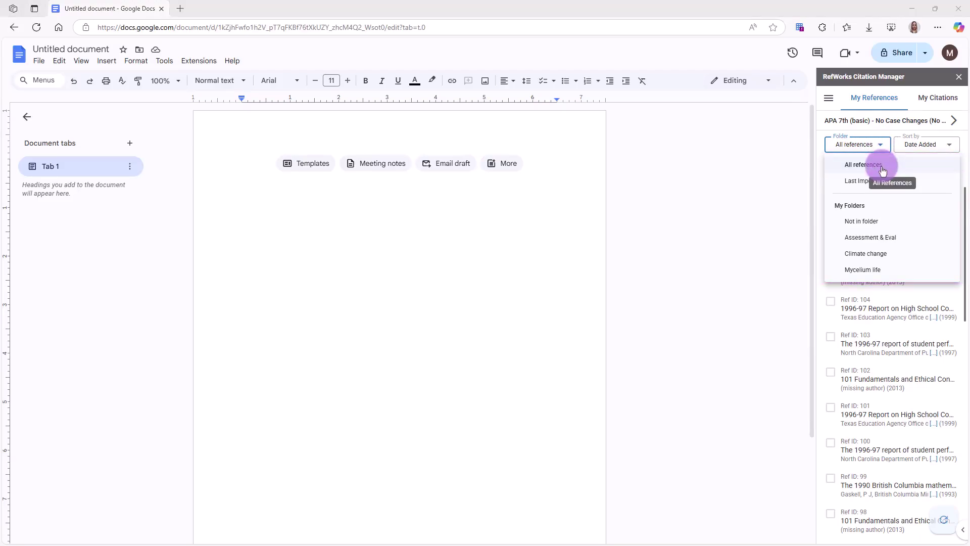
click(828, 97)
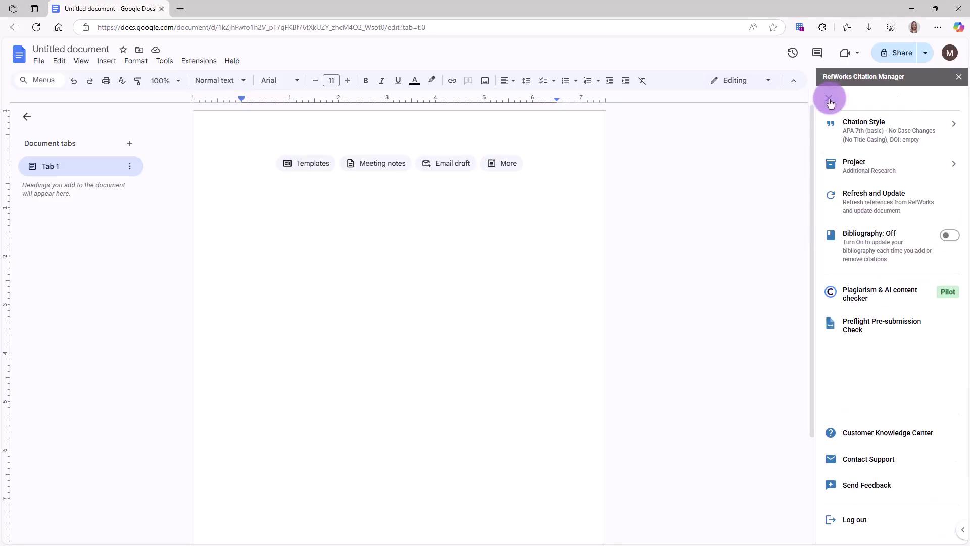
click(953, 163)
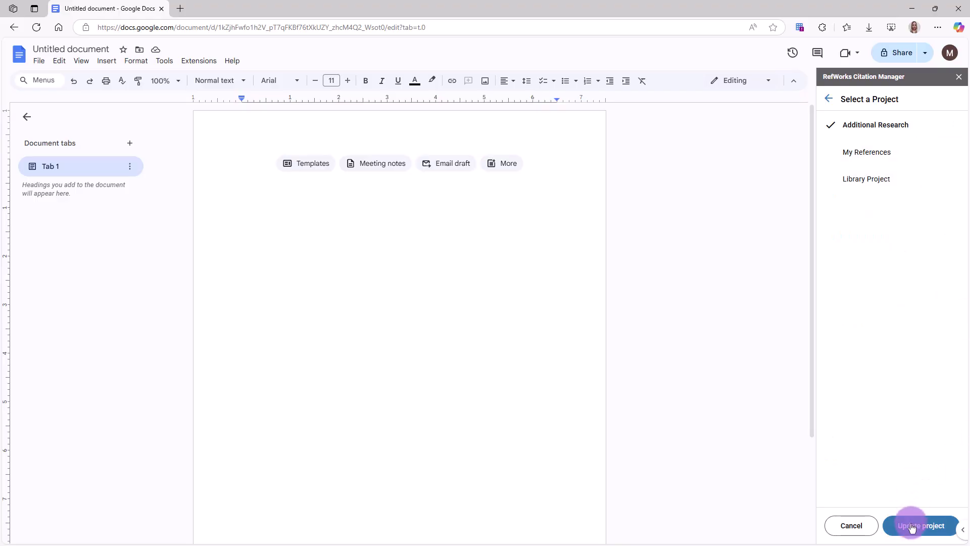
click(829, 98)
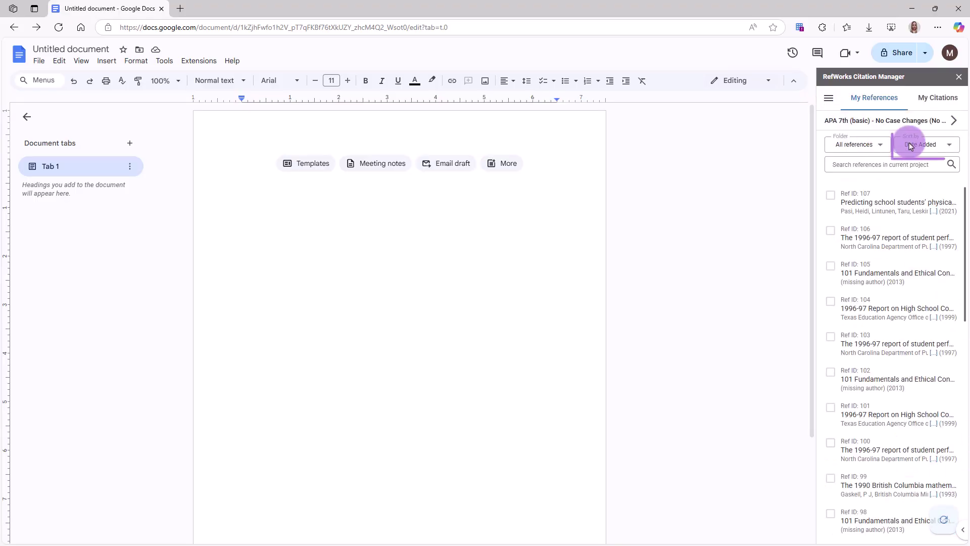
Sort references by RefID and search for 'education', finding 64 references
click(953, 147)
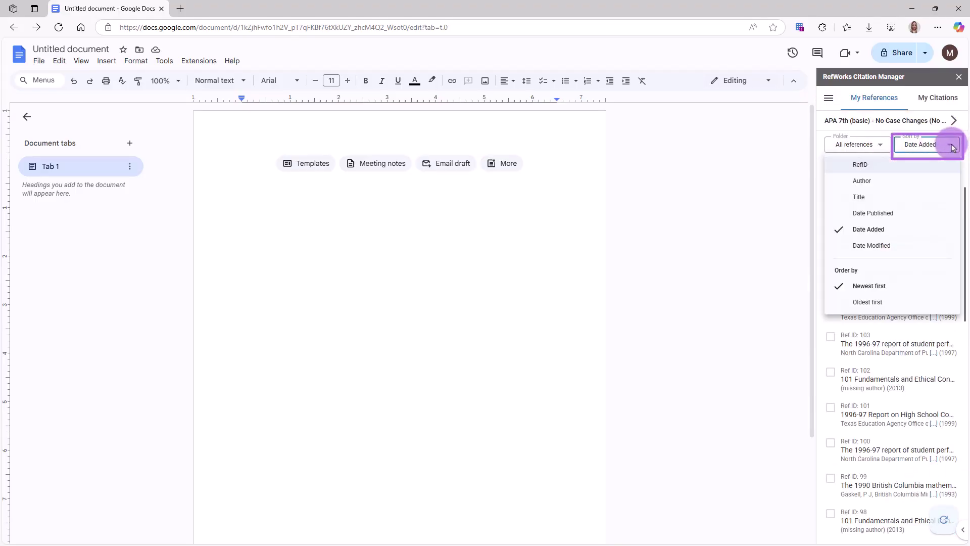
click(934, 166)
click(902, 166)
text(education)
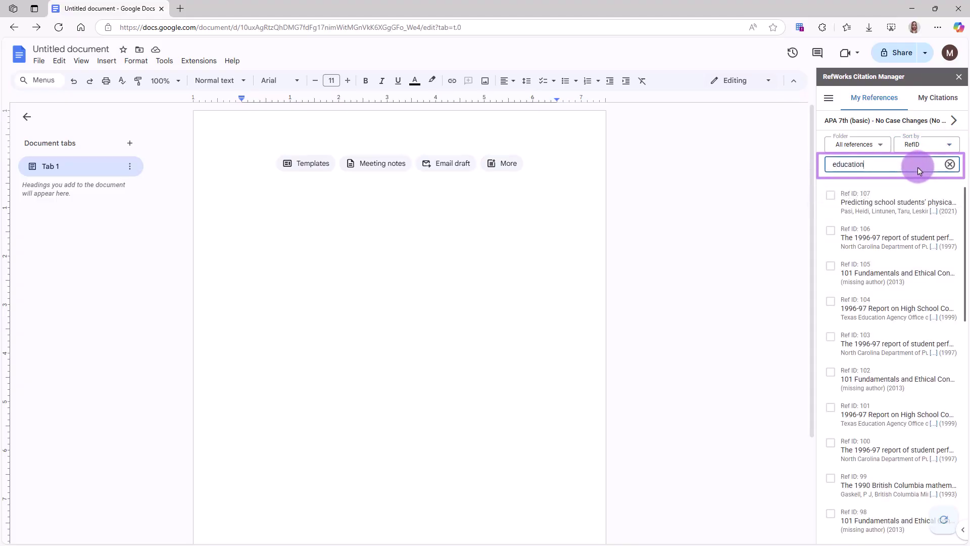
key(Return)
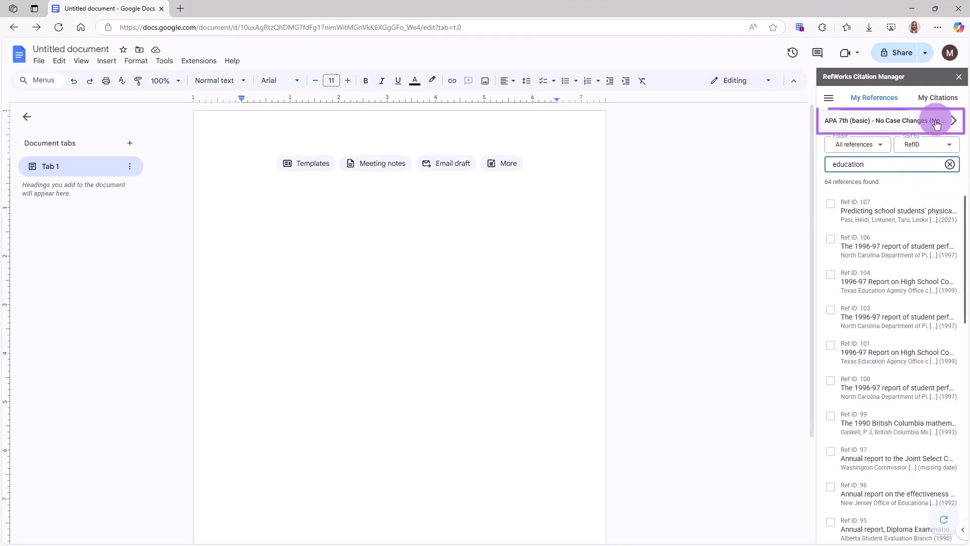
Look over the Select Citation Style list, keep APA 7th (basic), and return to all references
click(954, 123)
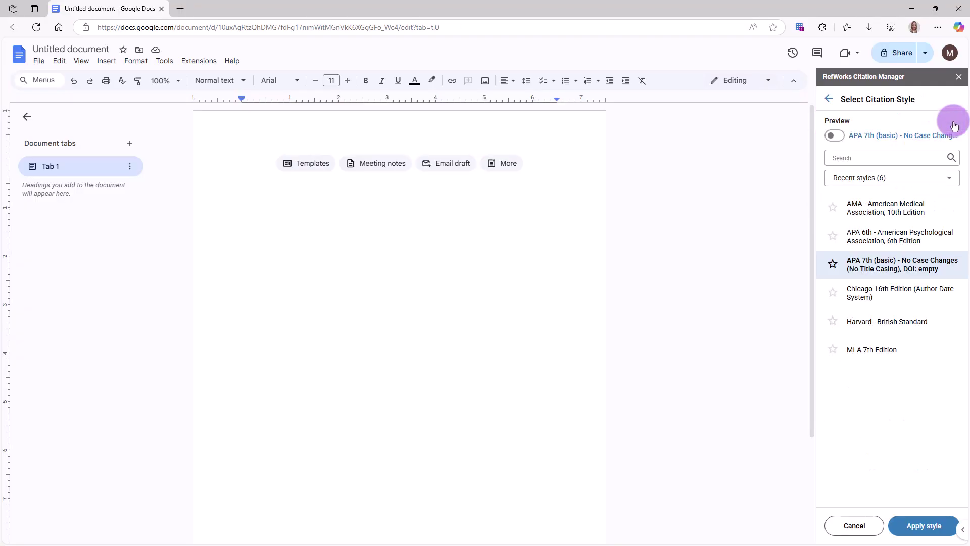
click(828, 99)
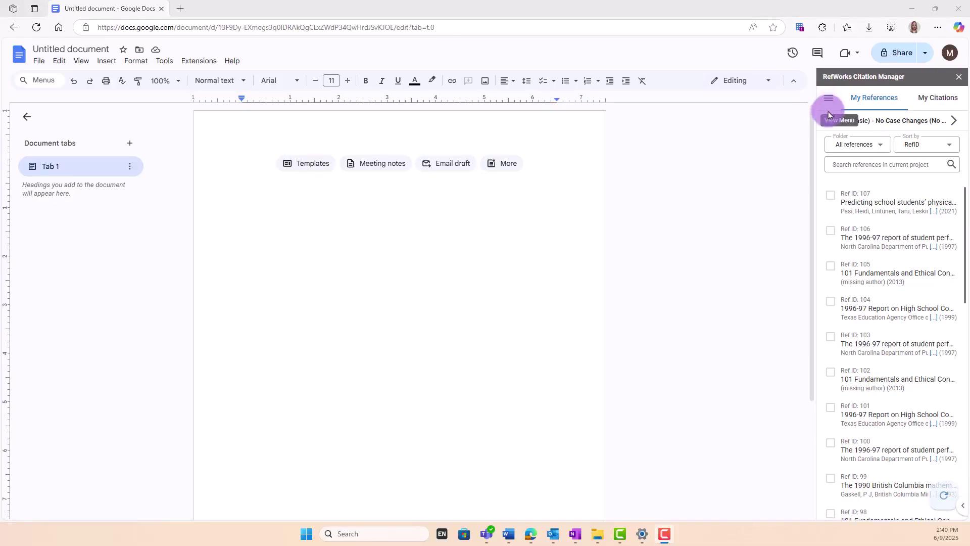
Check Ref IDs 107, 106 and 105 in the sidebar to preview their combined citation
click(830, 195)
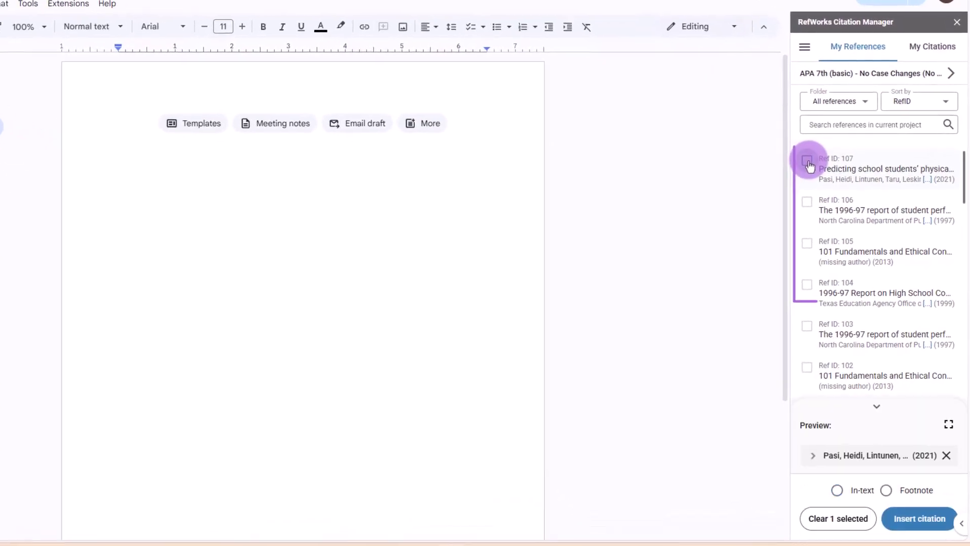
click(830, 230)
click(806, 245)
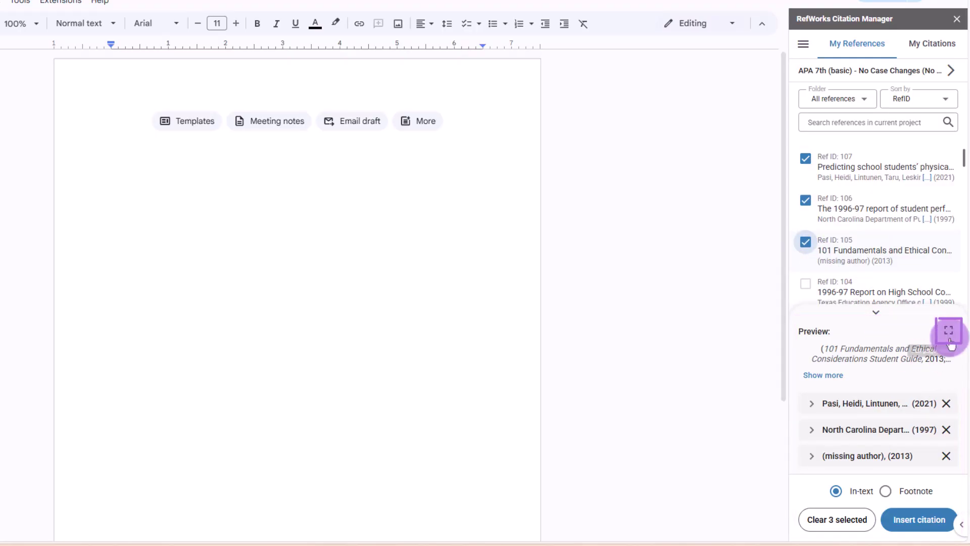
Open the Create Citation view and show more fields for the Pasi reference, keeping Page as locator
click(949, 336)
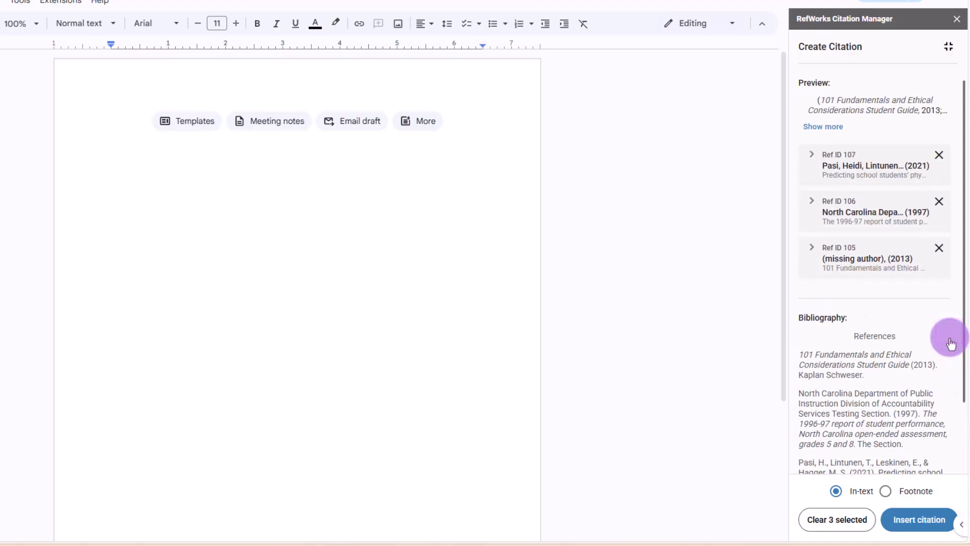
click(882, 169)
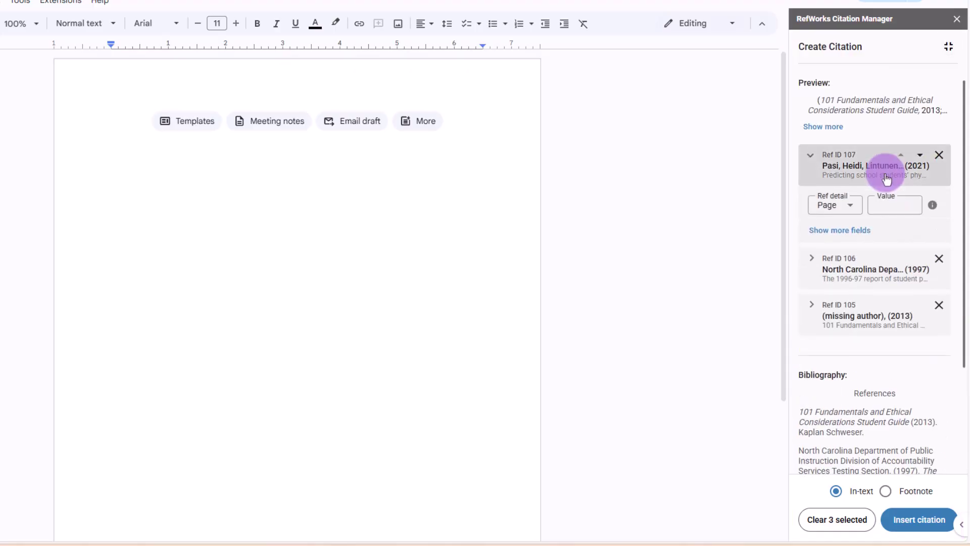
click(862, 237)
click(854, 213)
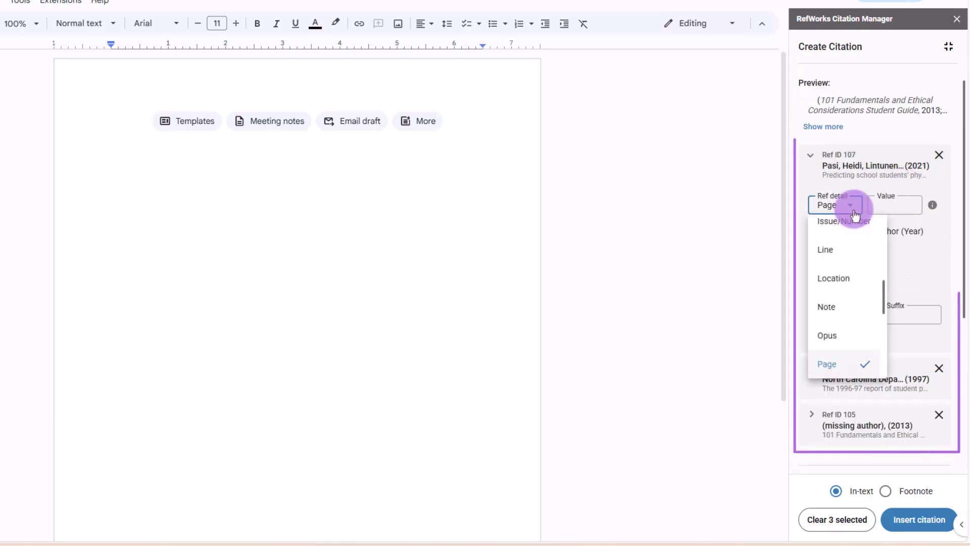
click(854, 214)
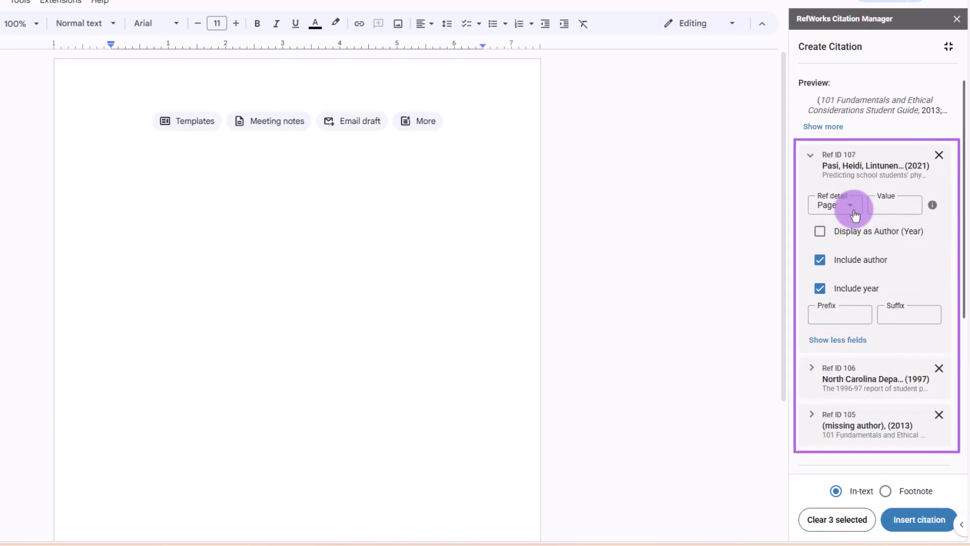
Toggle Author (Year) display on and off, and move Pasi below North Carolina then back first
click(820, 231)
click(820, 231)
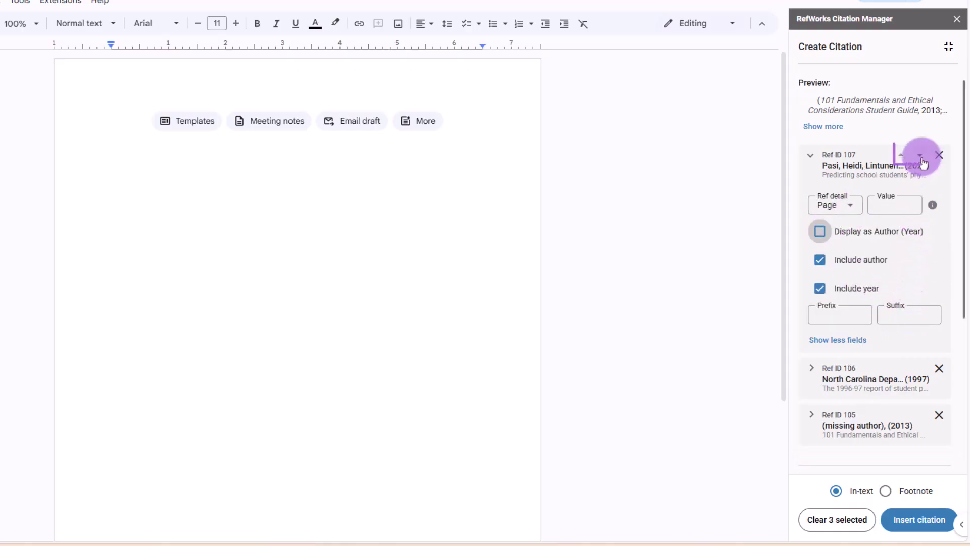
click(920, 155)
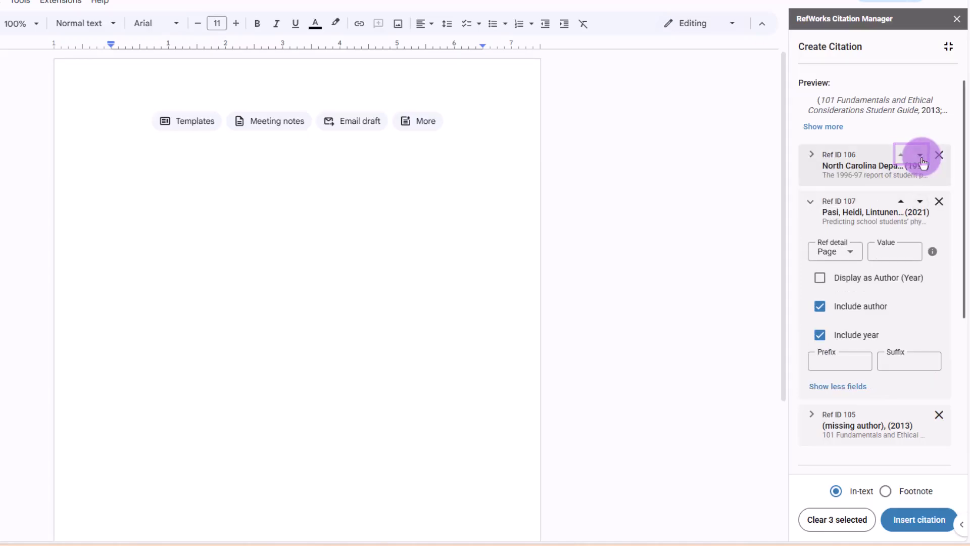
click(920, 156)
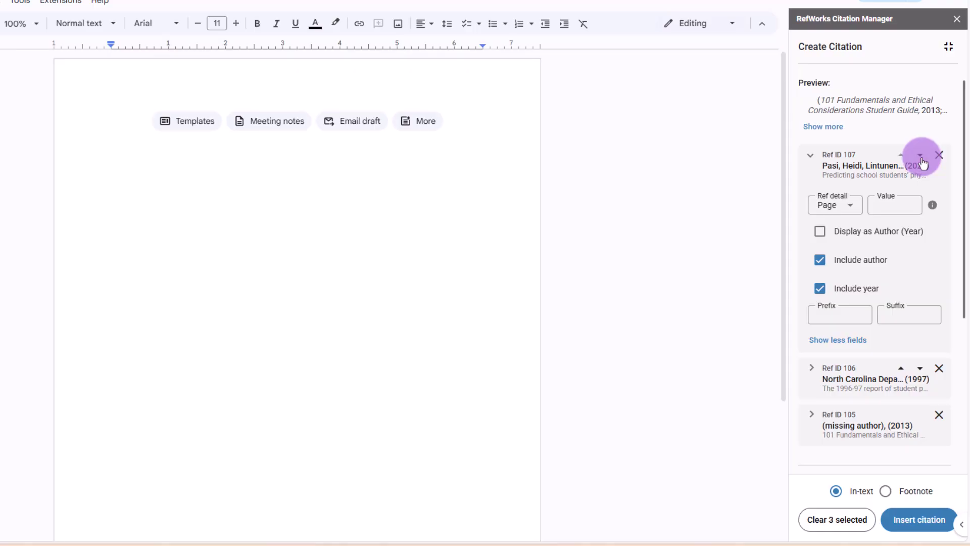
Insert the combined citation for 101 Fundamentals (2013), North Carolina (1997) and Pasi et al. (2021)
click(919, 518)
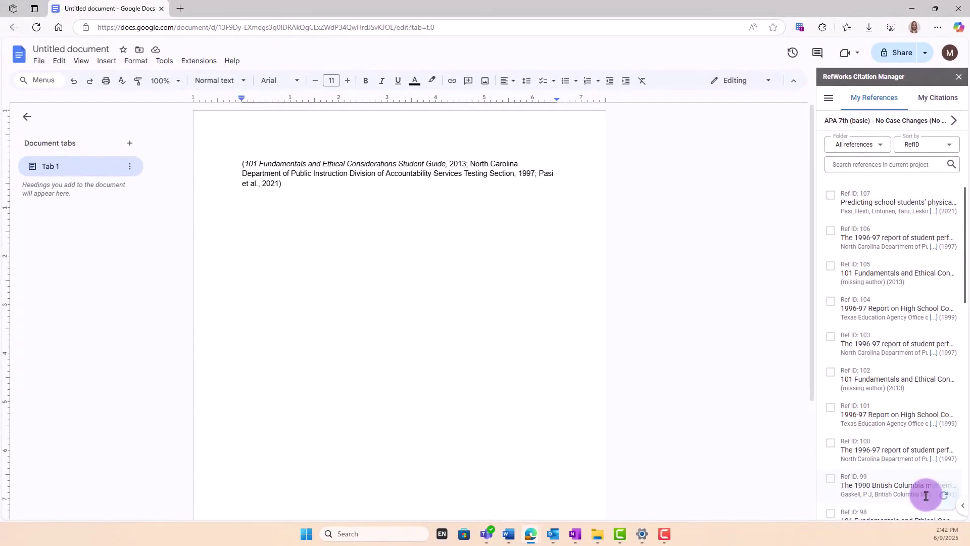
Turn the Bibliography setting on to show the References list, then turn it off again
click(831, 100)
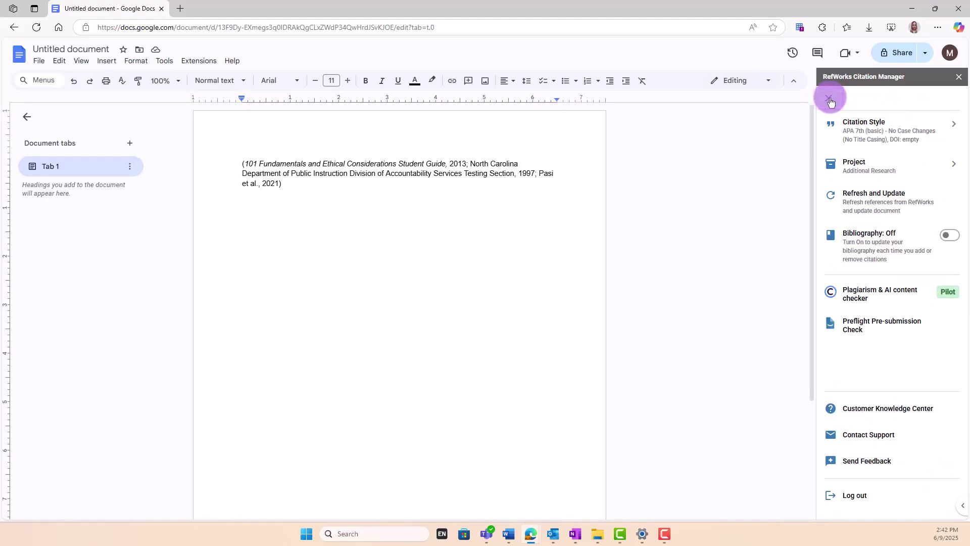
click(949, 235)
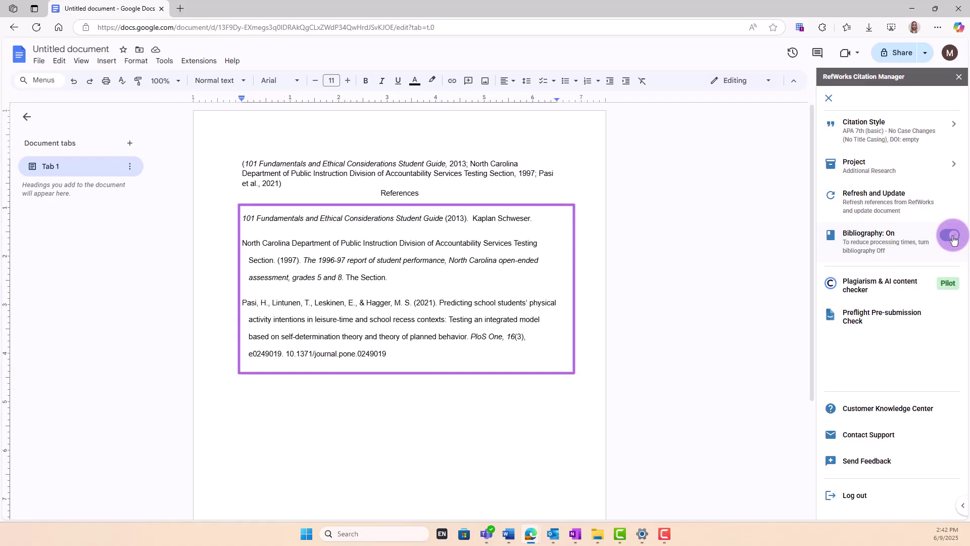
click(947, 237)
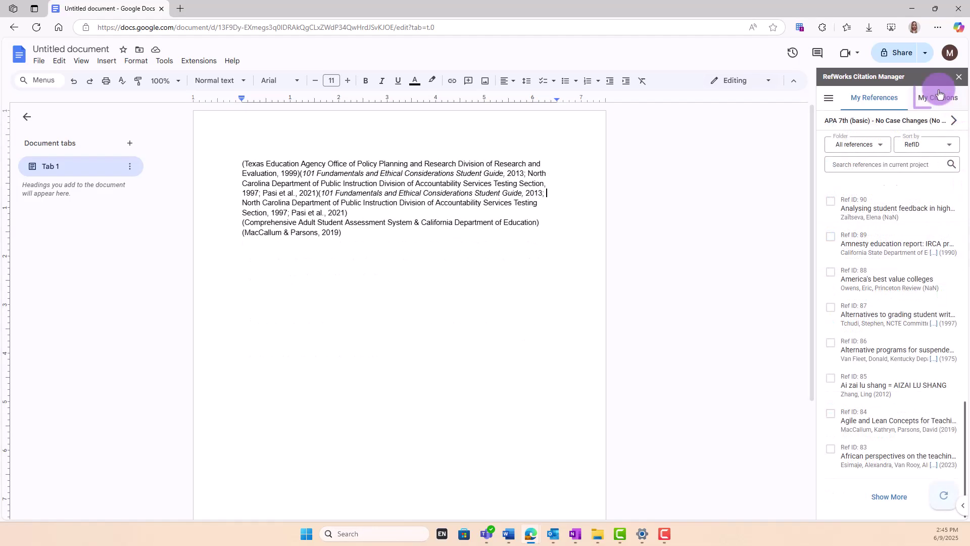
Show the My Citations list and dismiss the browser's autofill suggestions on its search box
click(939, 96)
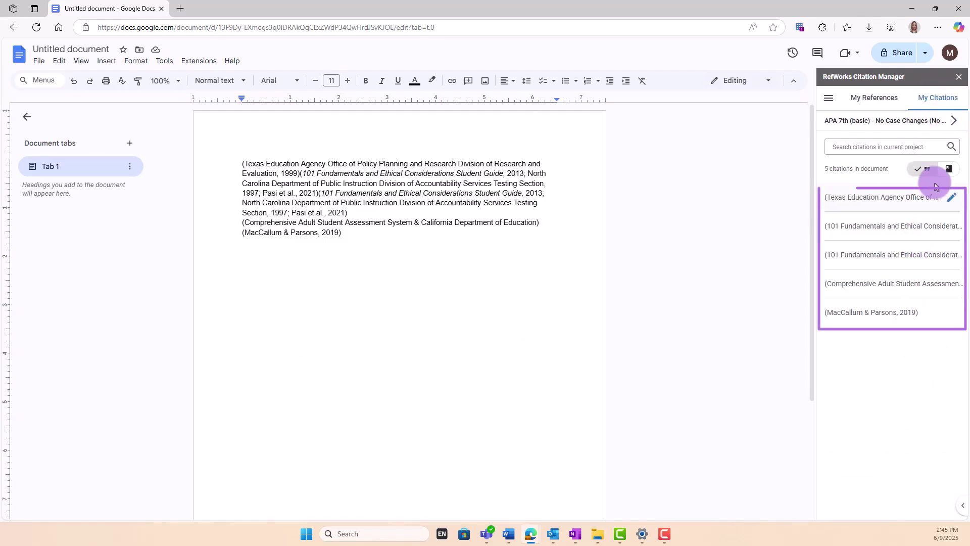
click(849, 148)
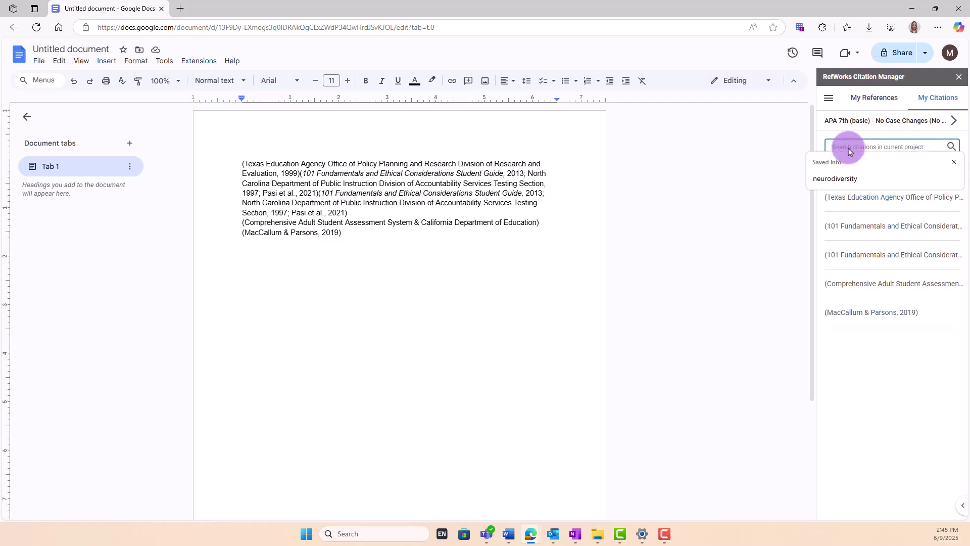
click(954, 161)
Locate the Texas Education Agency and 101 Fundamentals citations in the text, ending on Texas Education Agency
click(870, 203)
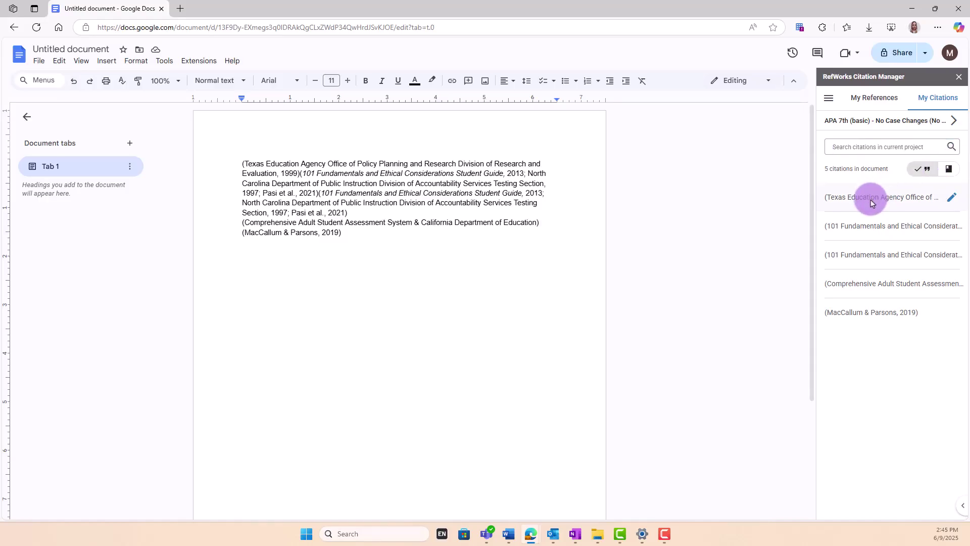
click(868, 227)
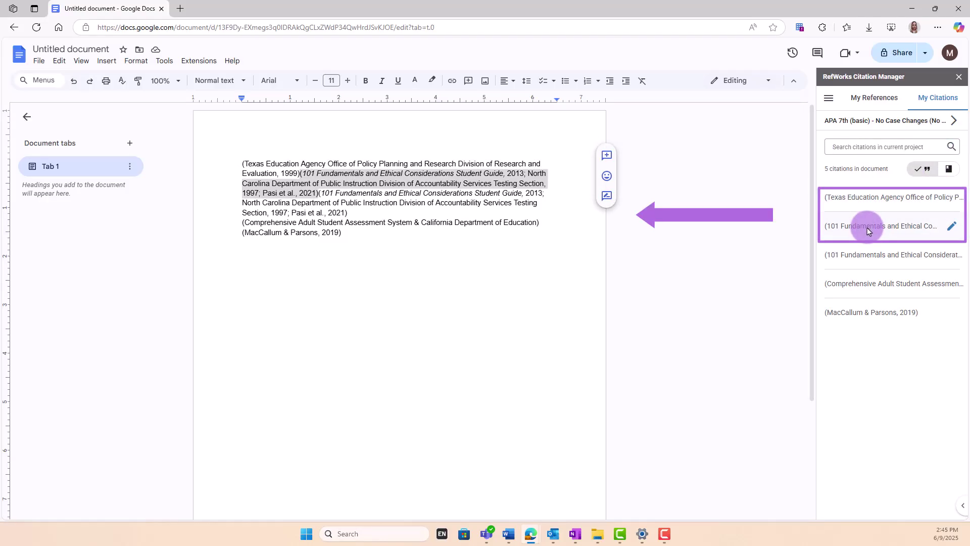
click(899, 198)
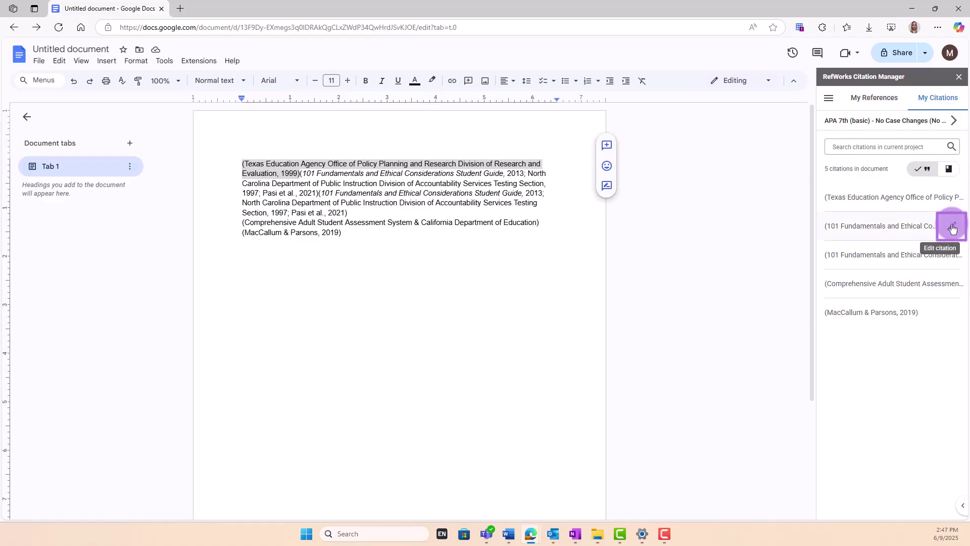
Edit the second citation, removing Pasi et al. and placing North Carolina after 101 Fundamentals
click(952, 228)
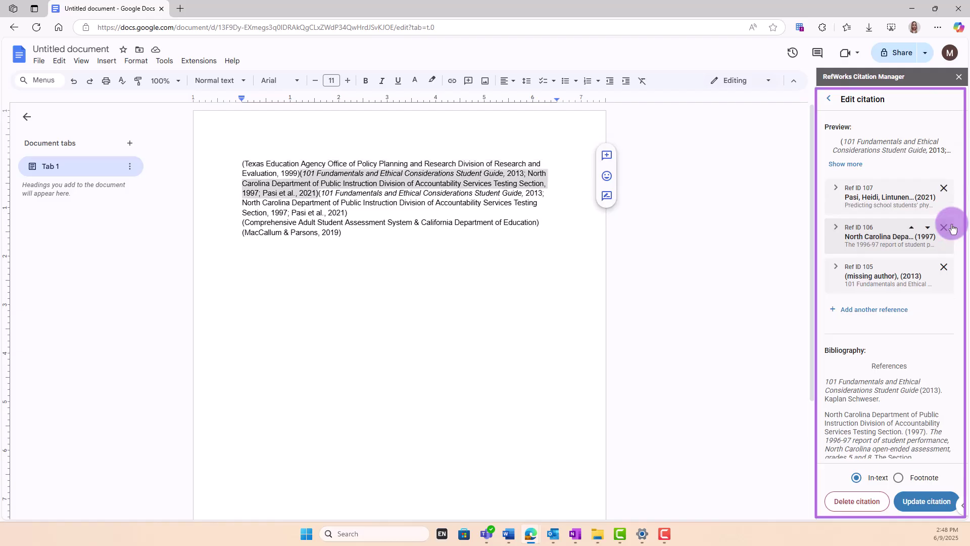
click(944, 188)
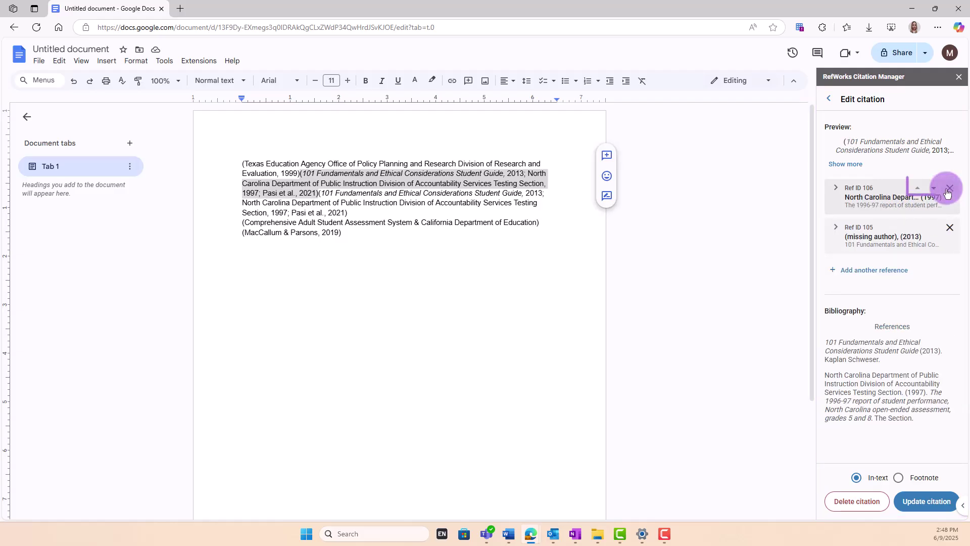
click(933, 188)
Add Ref 104 (Texas Education Agency), keep its Page locator, remove it again, and update the citation
click(896, 277)
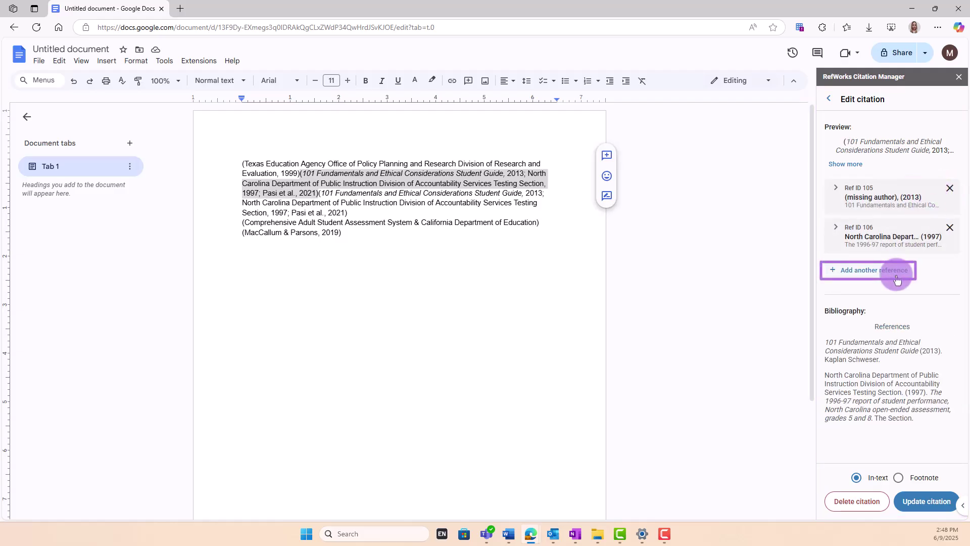
click(854, 311)
click(866, 361)
click(931, 469)
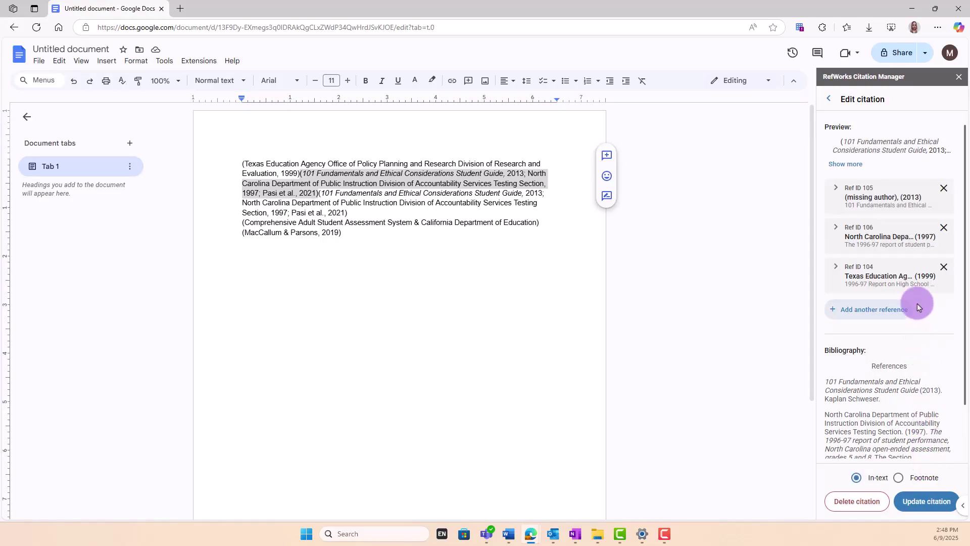
click(894, 278)
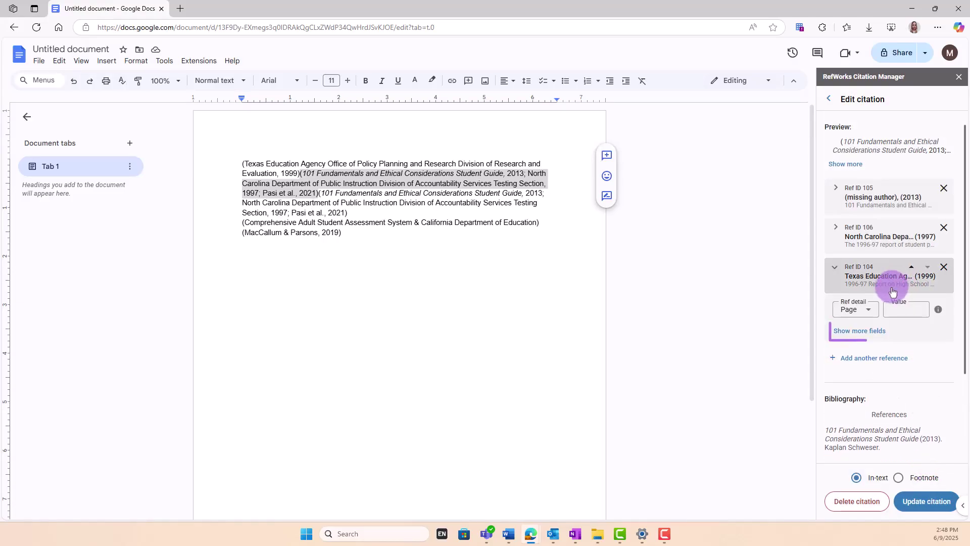
click(867, 313)
click(867, 318)
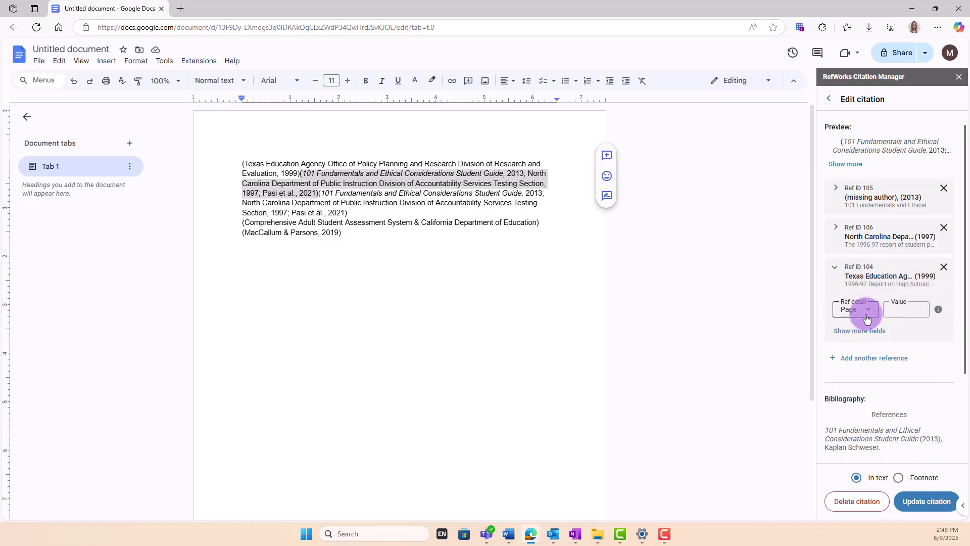
click(943, 267)
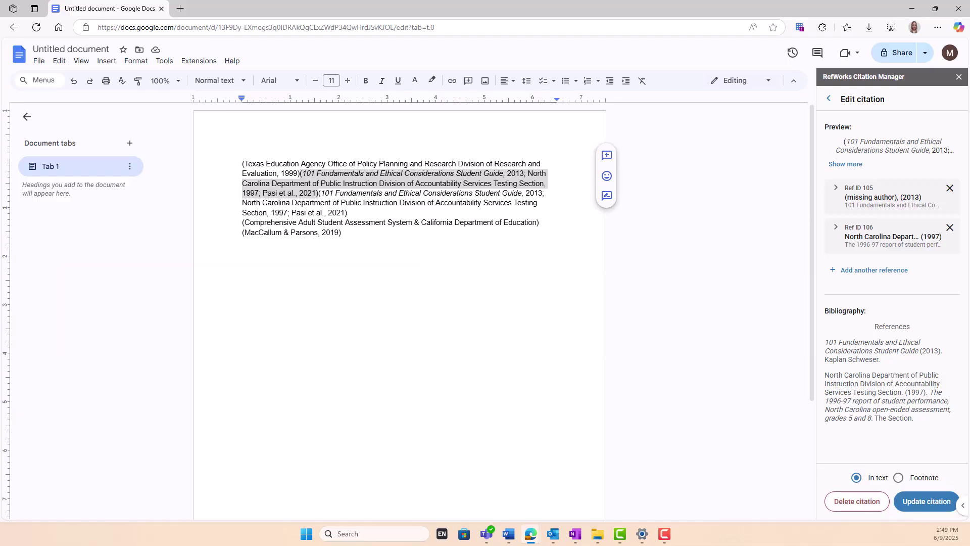
click(926, 501)
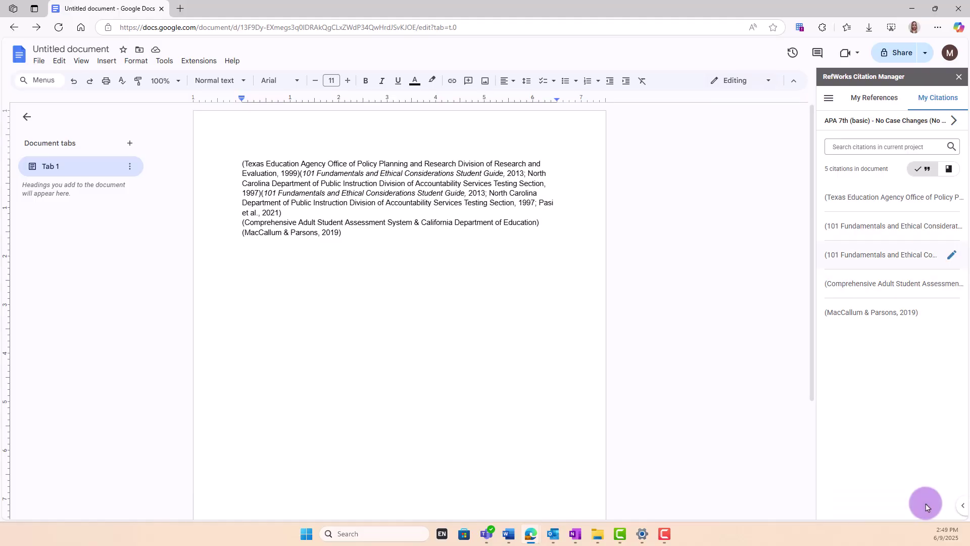
Group citations by reference, expand 101 Fundamentals' 'Cited 2 times', and open its first citation
click(949, 169)
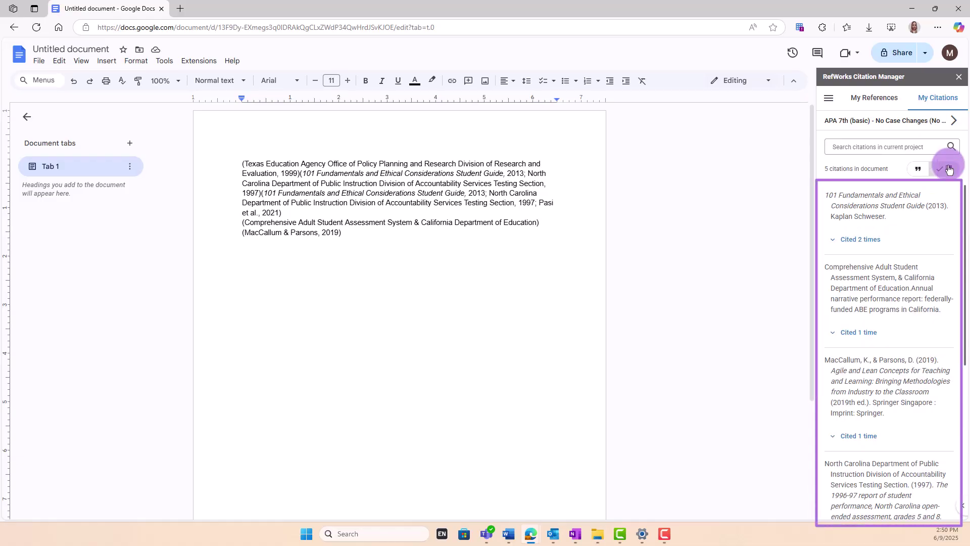
click(868, 239)
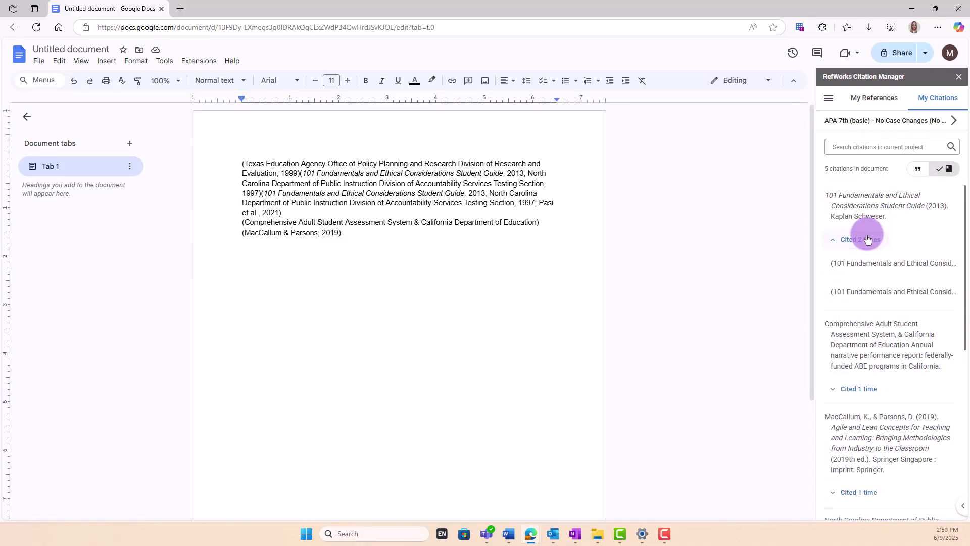
mouse_move(871, 269)
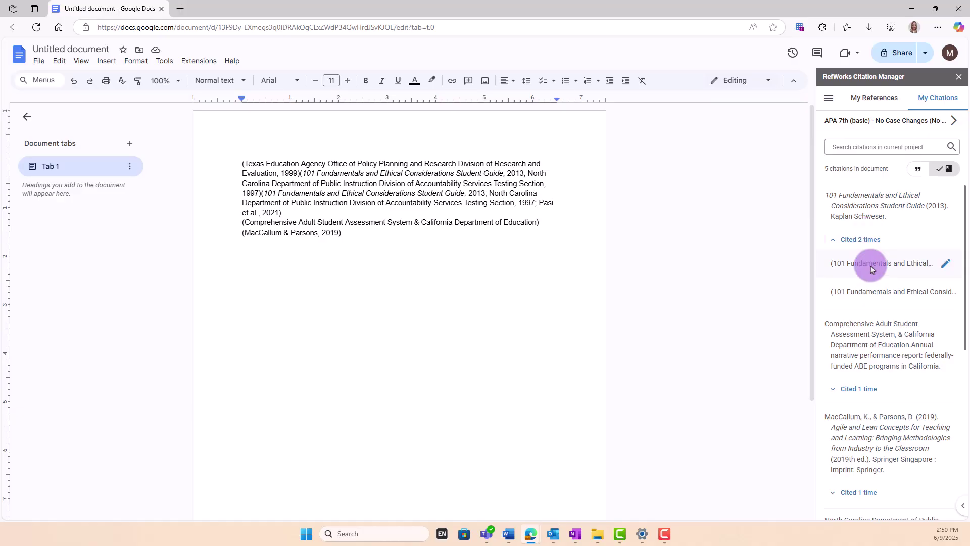
click(945, 264)
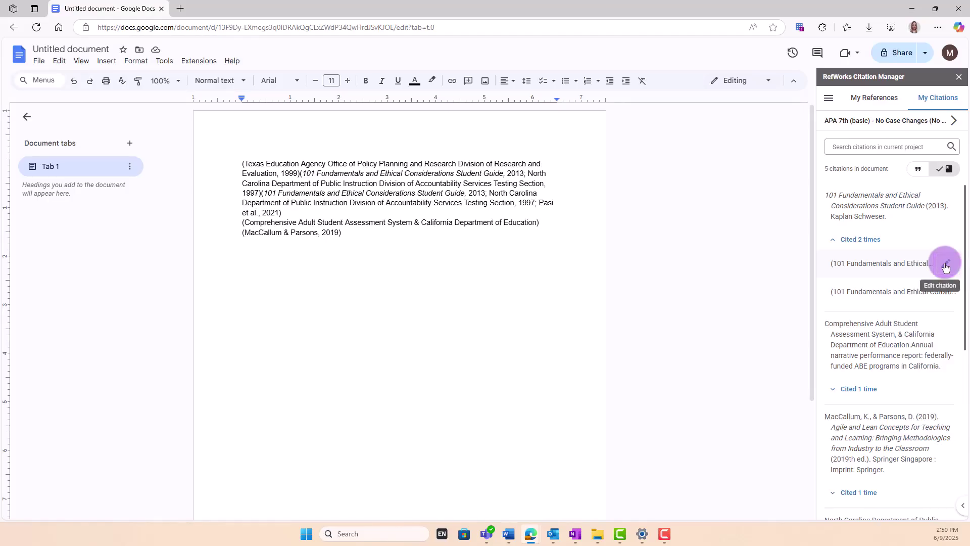